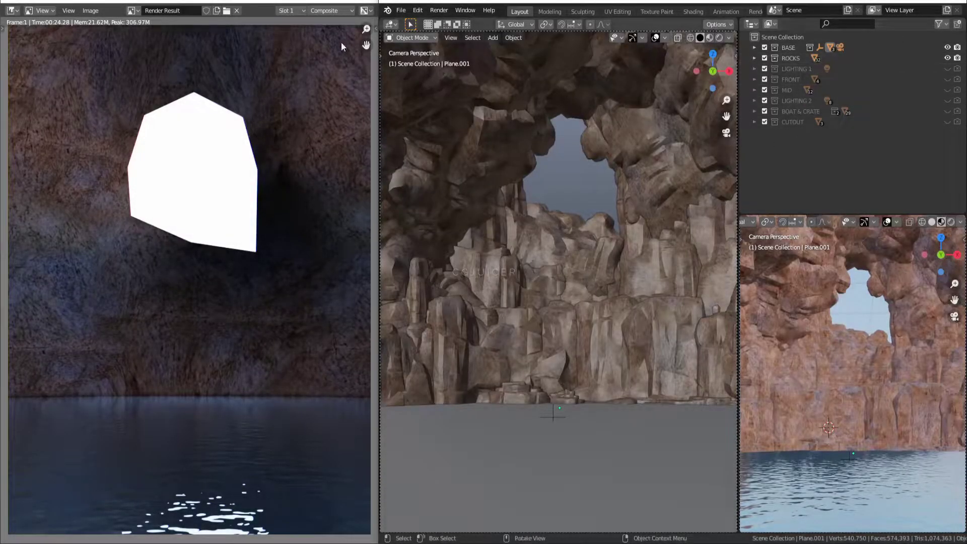
- Render the rocky cave into render slot 2
left_click(289, 11)
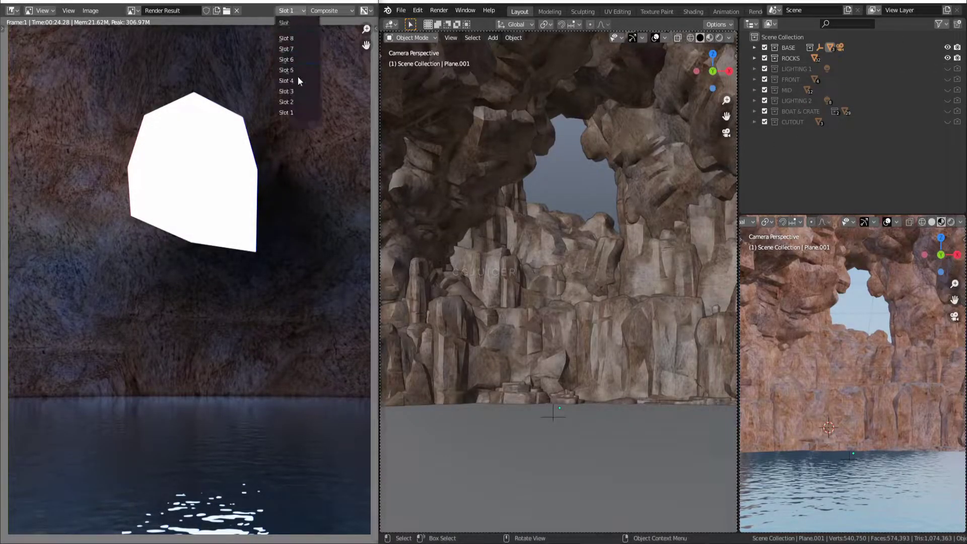
left_click(287, 33)
left_click(439, 10)
left_click(453, 24)
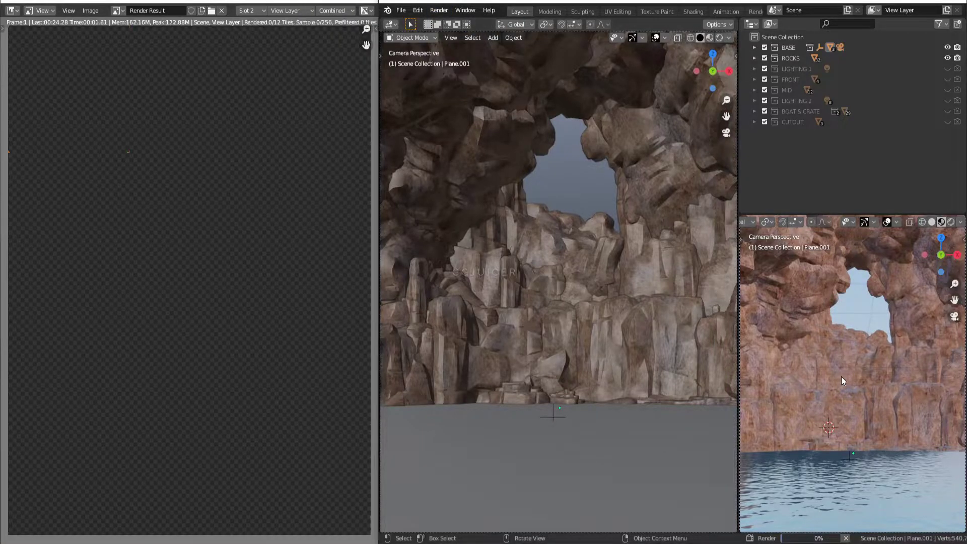
- Inspect the cave rocks (mesarock.017), the enclosing Sphere and the water plane
left_click(841, 377)
mouse_move(787, 396)
middle_mouse_down()
mouse_move(863, 363)
mouse_move(865, 404)
mouse_move(792, 347)
middle_mouse_up()
left_click(792, 346)
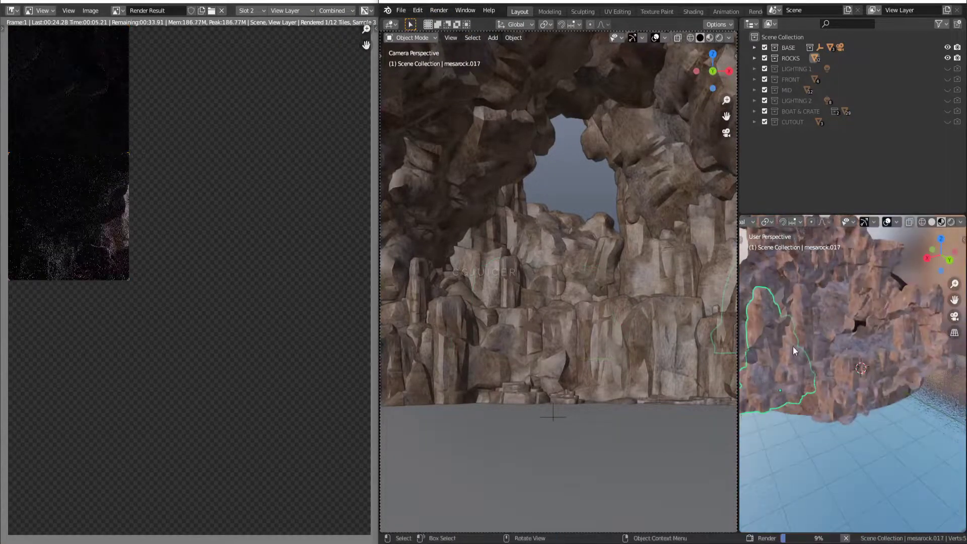
left_click(882, 295)
middle_click_drag(882, 295, 913, 360)
left_click(820, 398)
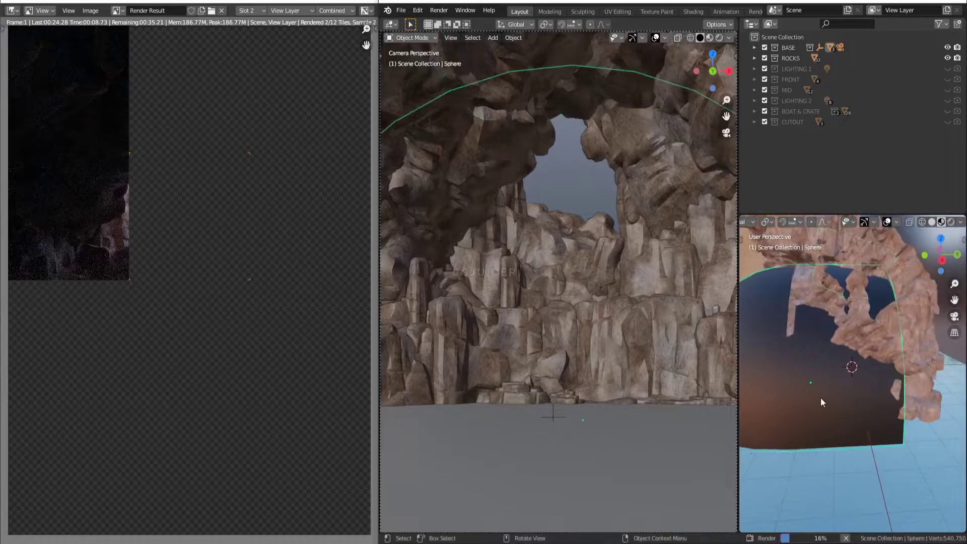
mouse_move(820, 398)
middle_mouse_down()
mouse_move(913, 391)
mouse_move(881, 407)
mouse_move(861, 373)
mouse_move(817, 334)
mouse_move(868, 346)
mouse_move(908, 376)
mouse_move(878, 304)
mouse_move(898, 246)
middle_mouse_up()
scroll(866, 413, "up", 2)
left_click(866, 414)
- Inspect the large Sphere, Sphere.001 and a waterline rock close up
left_click(898, 246)
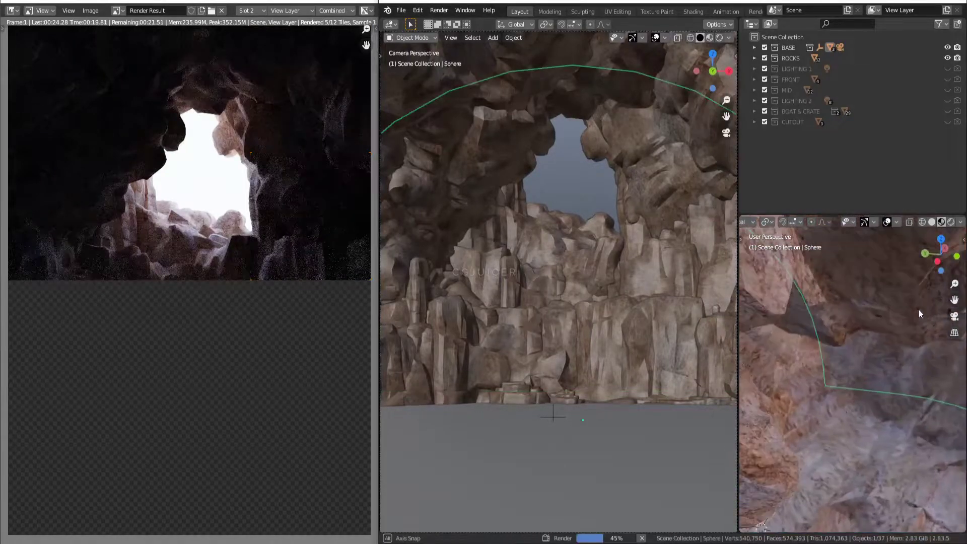
mouse_move(918, 310)
middle_mouse_down()
mouse_move(895, 348)
mouse_move(941, 345)
mouse_move(851, 354)
mouse_move(872, 411)
mouse_move(837, 386)
mouse_move(866, 370)
mouse_move(819, 379)
mouse_move(953, 376)
mouse_move(801, 421)
middle_mouse_up()
left_click(859, 385)
left_click(815, 431)
- Return to the camera view and check the cave wall, arch rocks and water plane
key("KP_0")
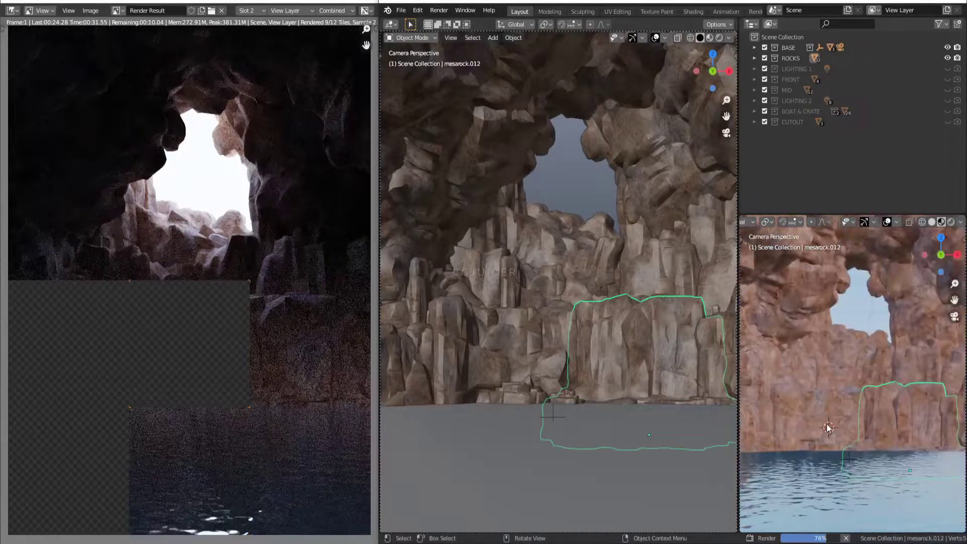
left_click(770, 378)
left_click(915, 363)
left_click(908, 294)
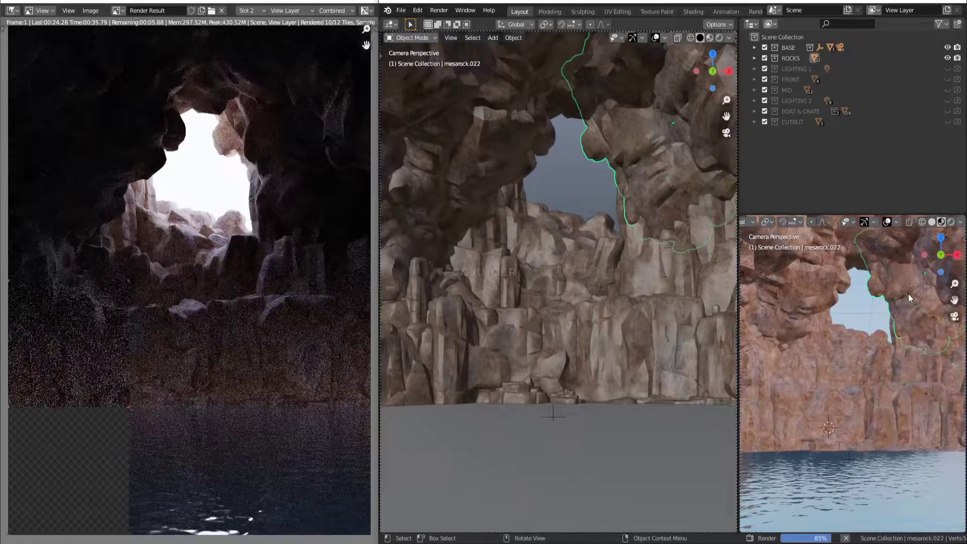
left_click(884, 254)
left_click(781, 380)
left_click(838, 491)
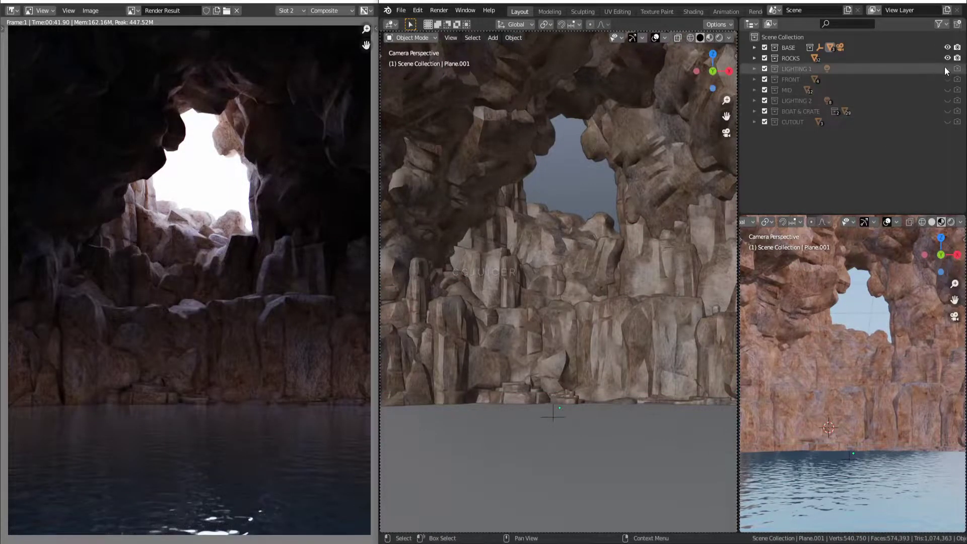
- Render the cave lit by LIGHTING 1 into render slot 3
left_click(290, 11)
left_click(291, 86)
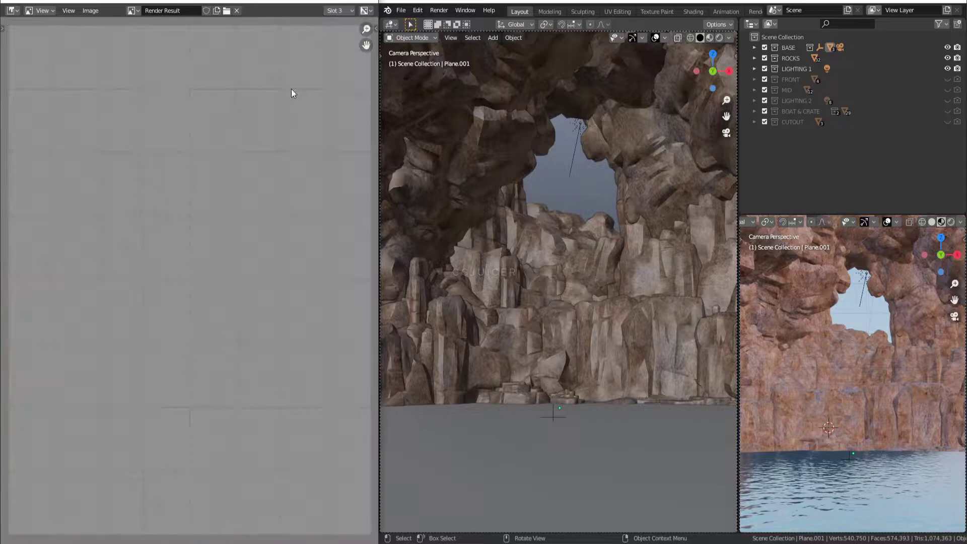
left_click(436, 11)
left_click(864, 275)
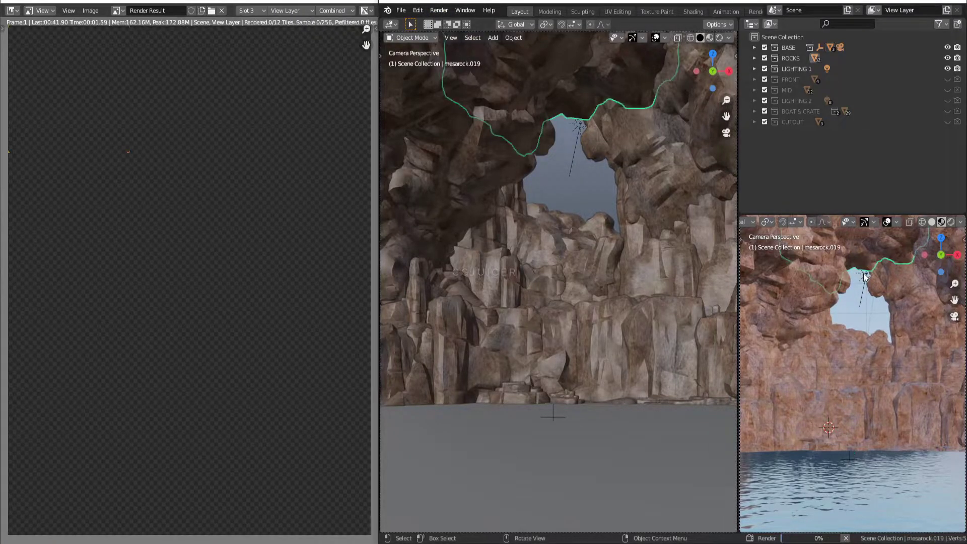
- Orbit the cave, return to the camera view and show the FRONT collection
mouse_move(864, 275)
middle_mouse_down()
mouse_move(801, 411)
mouse_move(802, 395)
mouse_move(860, 385)
mouse_move(808, 358)
mouse_move(910, 367)
mouse_move(904, 411)
mouse_move(922, 401)
mouse_move(817, 419)
mouse_move(842, 404)
mouse_move(847, 414)
middle_mouse_up()
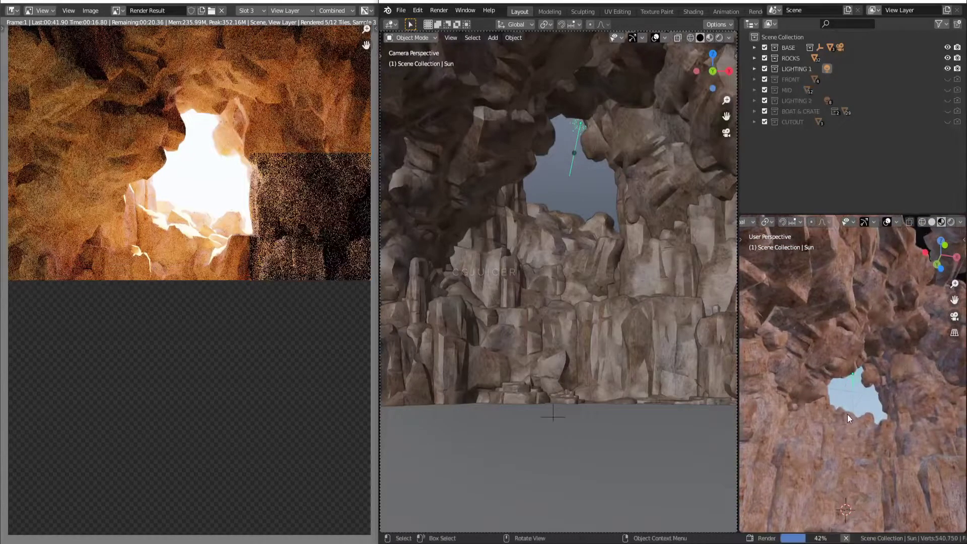
key("KP_0")
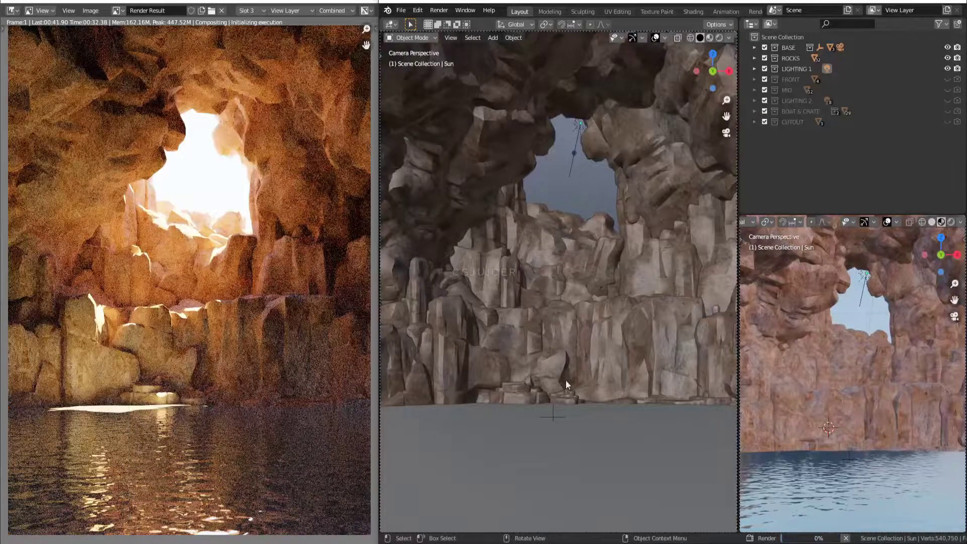
left_click(947, 79)
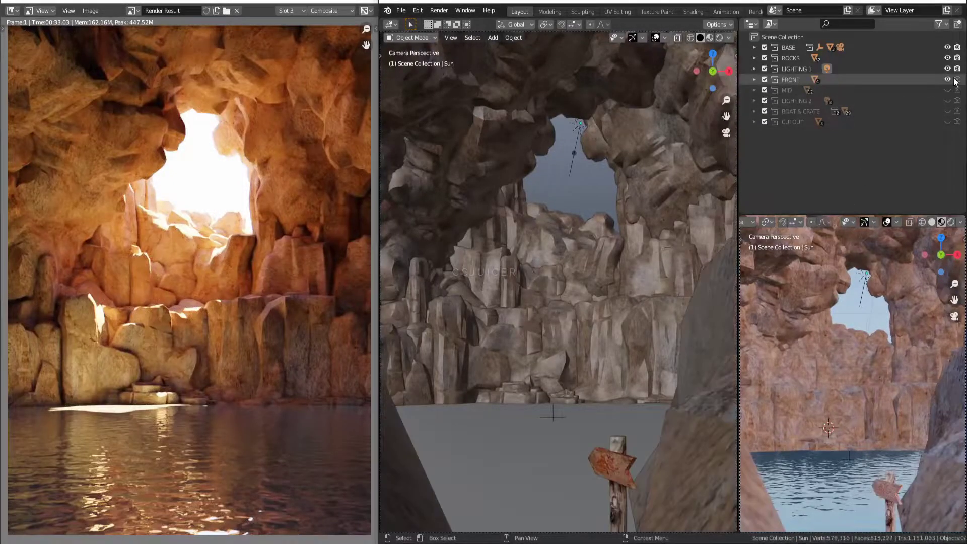
- Render the cave with the front rocks into render slot 4
left_click(282, 11)
left_click(290, 73)
left_click(438, 10)
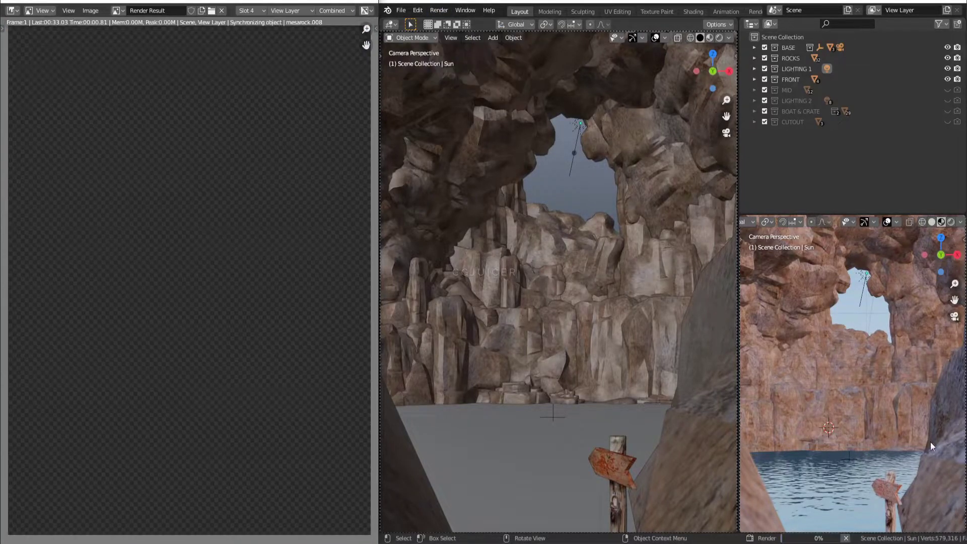
- Inspect front rocks mesarock.027 and mesarock.028, then the Sun light from the camera view
scroll(887, 484, "up", 3)
scroll(914, 488, "up", 2)
mouse_move(940, 413)
middle_mouse_down()
mouse_move(935, 378)
mouse_move(857, 422)
mouse_move(868, 390)
middle_mouse_up()
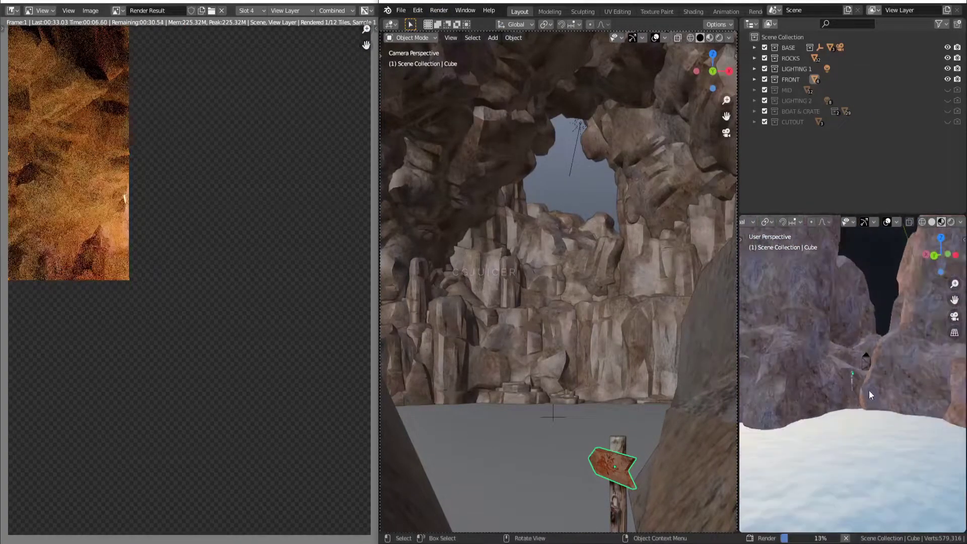
left_click(819, 325)
mouse_move(819, 324)
middle_mouse_down()
mouse_move(877, 425)
mouse_move(857, 348)
mouse_move(842, 352)
mouse_move(841, 367)
mouse_move(881, 369)
mouse_move(916, 354)
mouse_move(839, 419)
mouse_move(839, 362)
middle_mouse_up()
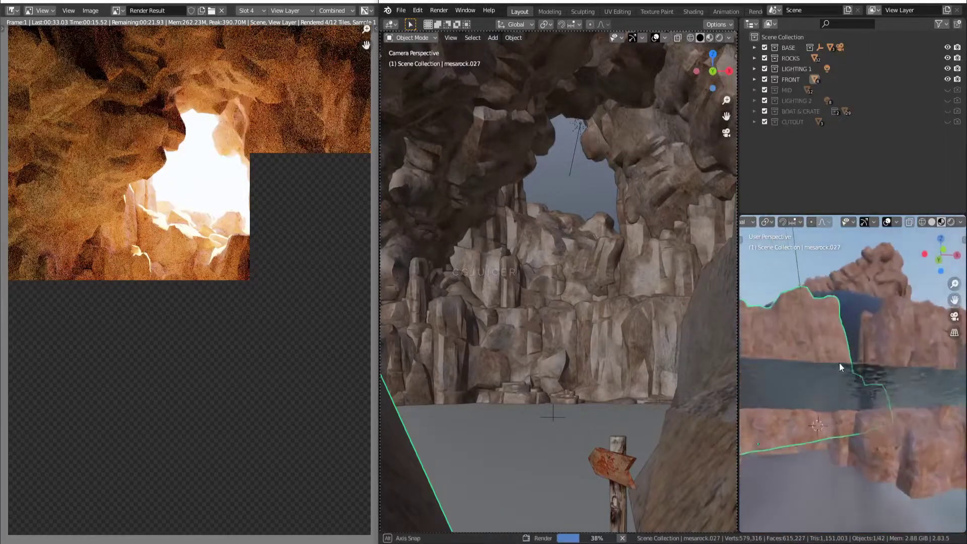
scroll(865, 397, "up", 5)
mouse_move(865, 397)
middle_mouse_down()
mouse_move(837, 372)
mouse_move(830, 400)
mouse_move(838, 461)
mouse_move(872, 497)
mouse_move(832, 352)
mouse_move(896, 448)
mouse_move(780, 418)
mouse_move(917, 412)
mouse_move(896, 442)
middle_mouse_up()
left_click(864, 454)
key("KP_0")
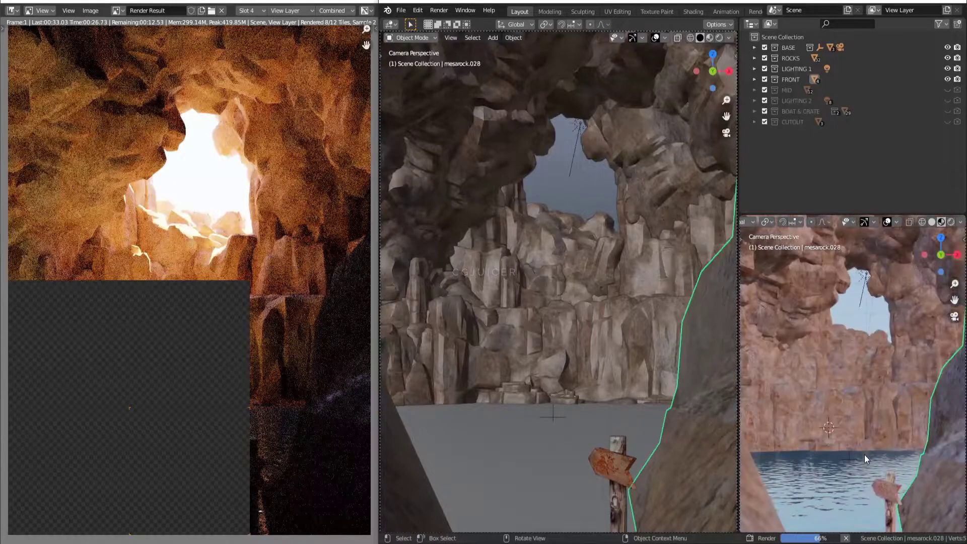
left_click(863, 315)
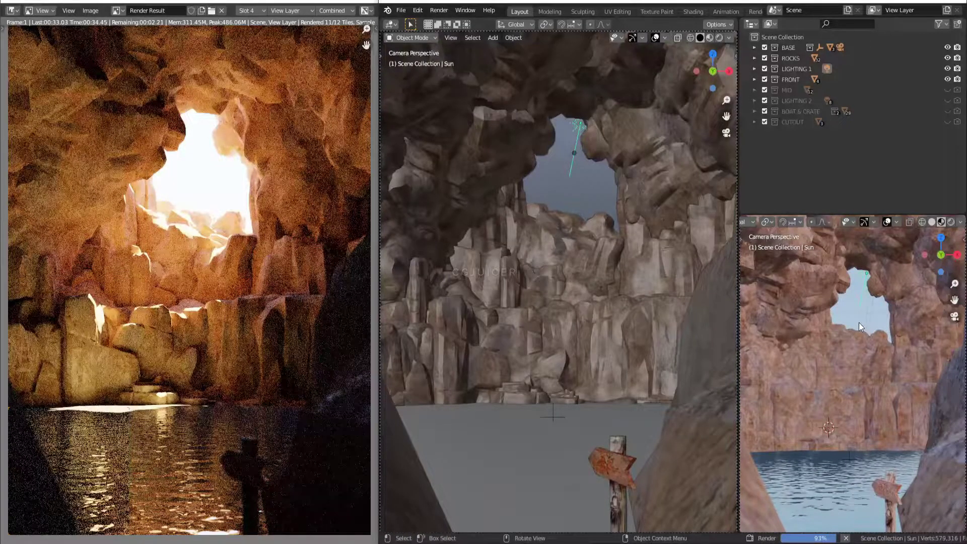
- Show the MID collection and render the candy cane scene into slot 5
left_click(947, 90)
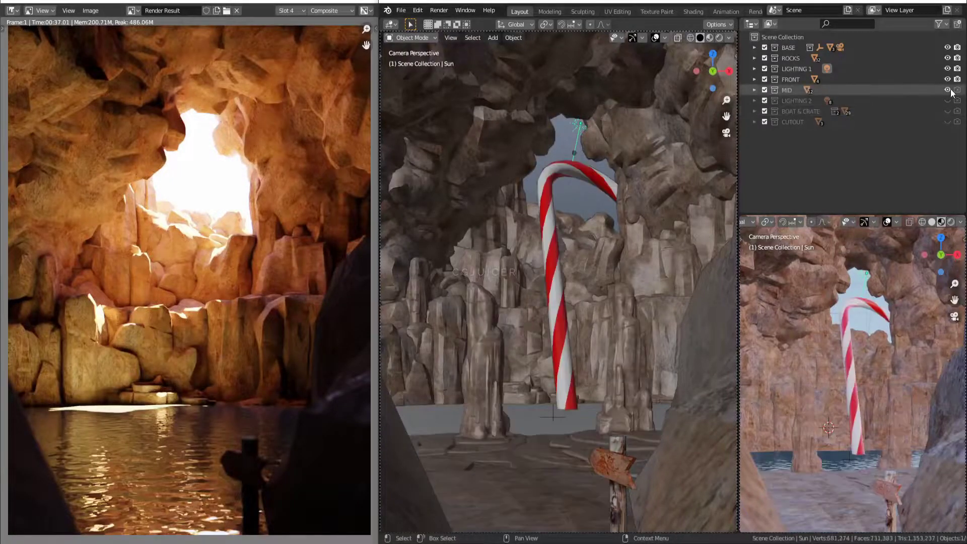
left_click(290, 10)
left_click(291, 71)
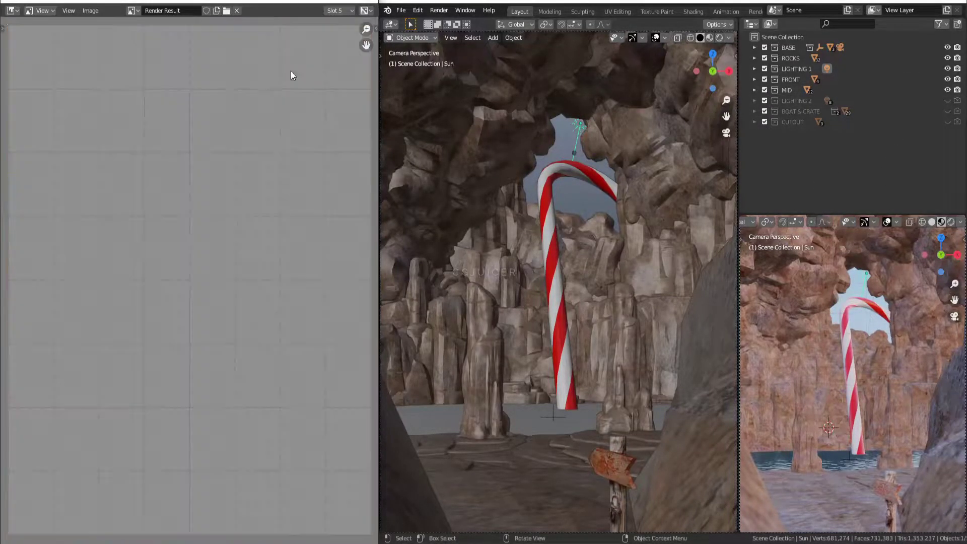
left_click(439, 10)
- Orbit and zoom around the selected candy cane
left_click(844, 312)
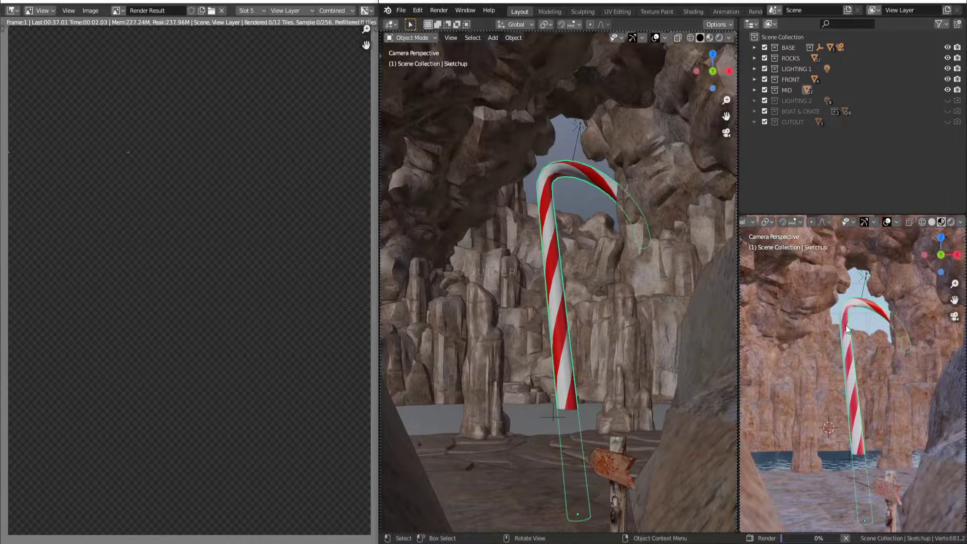
mouse_move(845, 325)
middle_mouse_down()
mouse_move(864, 346)
mouse_move(897, 354)
middle_mouse_up()
scroll(864, 345, "up", 3)
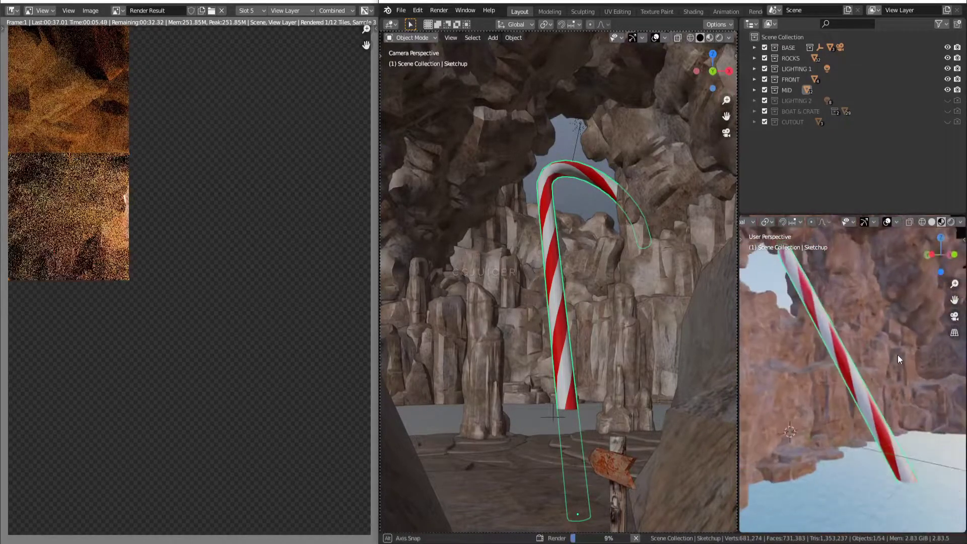
scroll(831, 280, "up", 4)
mouse_move(831, 280)
middle_mouse_down()
mouse_move(855, 376)
mouse_move(804, 392)
mouse_move(861, 414)
middle_mouse_up()
scroll(805, 392, "down", 3)
scroll(861, 415, "down", 2)
- Frame and inspect the mid-ground rock pillar, mesarock.001 and the cave ground pieces
left_click(765, 409)
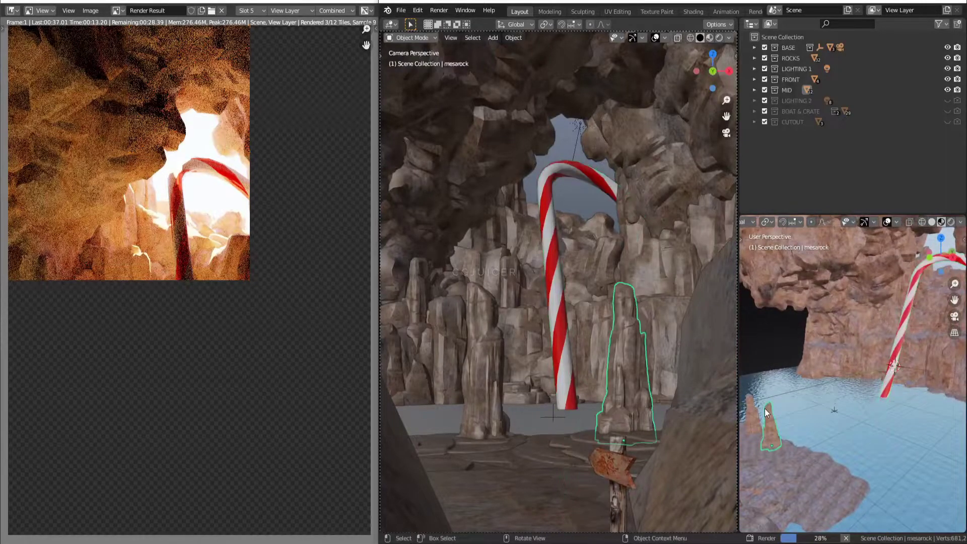
key("KP_Decimal")
mouse_move(764, 409)
middle_mouse_down()
mouse_move(901, 436)
mouse_move(796, 407)
middle_mouse_up()
left_click(832, 413)
left_click(800, 400)
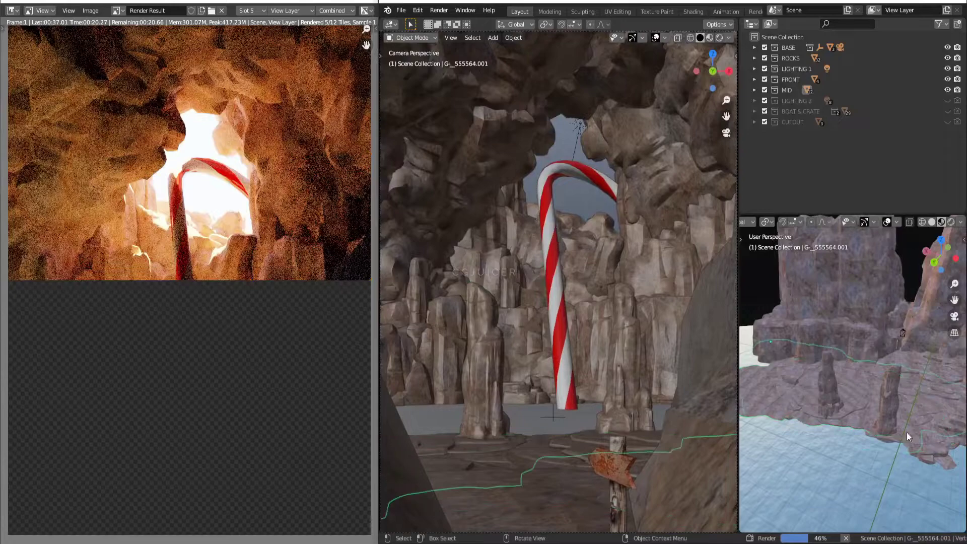
mouse_move(906, 432)
middle_mouse_down()
mouse_move(935, 439)
mouse_move(875, 394)
middle_mouse_up()
left_click(875, 394)
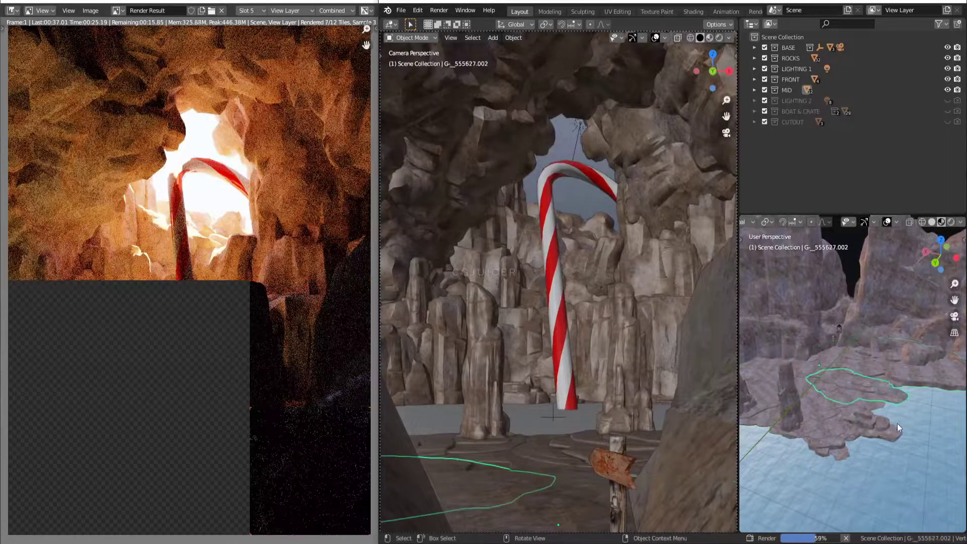
mouse_move(840, 451)
middle_mouse_down()
mouse_move(905, 437)
mouse_move(878, 372)
mouse_move(891, 398)
middle_mouse_up()
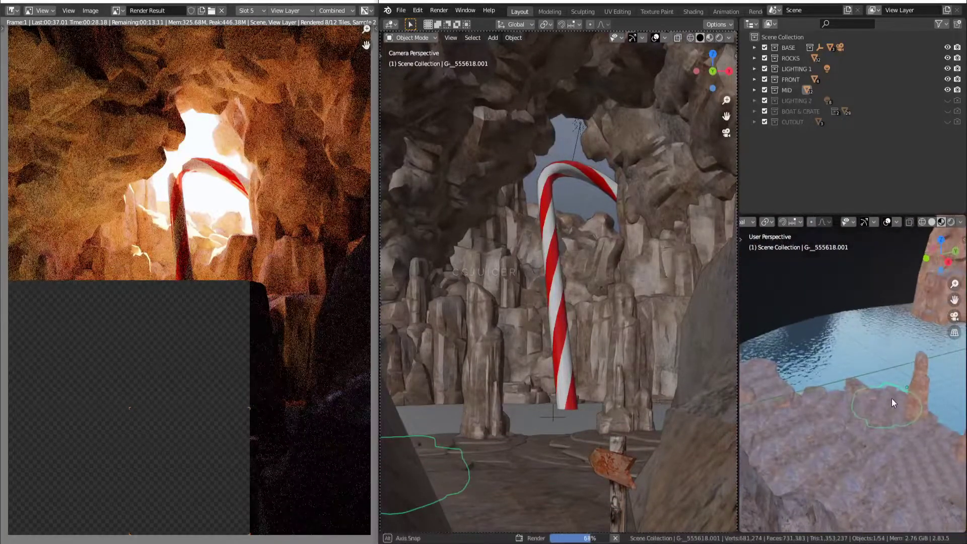
- Check the mesa rock behind the candy cane and the sun lamp, then show LIGHTING 2
scroll(891, 398, "up", 3)
left_click(886, 398)
key("KP_0")
left_click(886, 397)
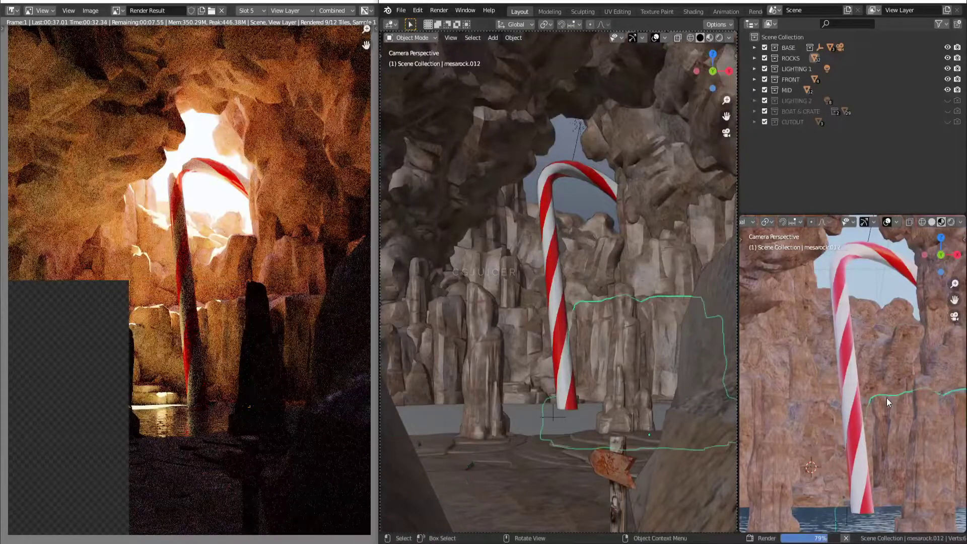
left_click(860, 319)
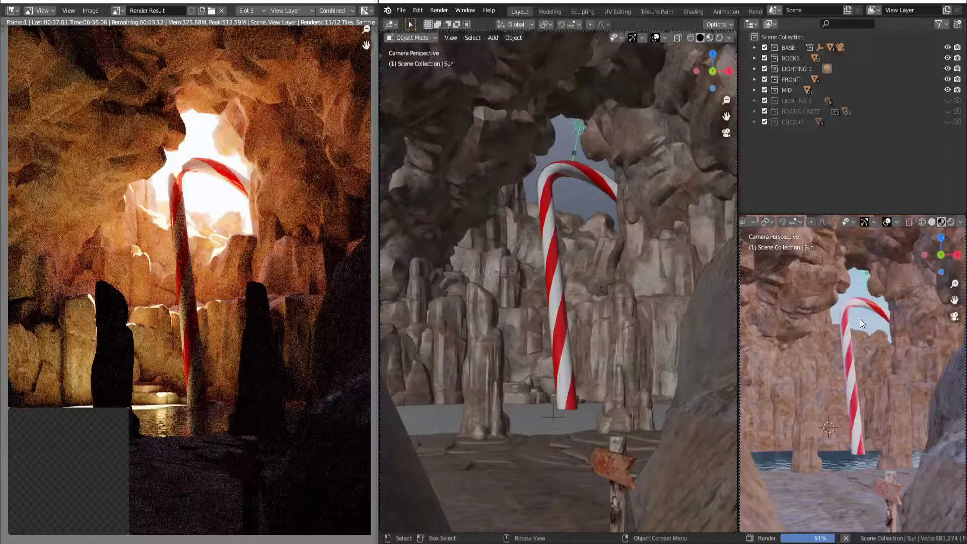
left_click(947, 100)
- Render the cave lit by LIGHTING 2 into render slot 6
left_click(290, 10)
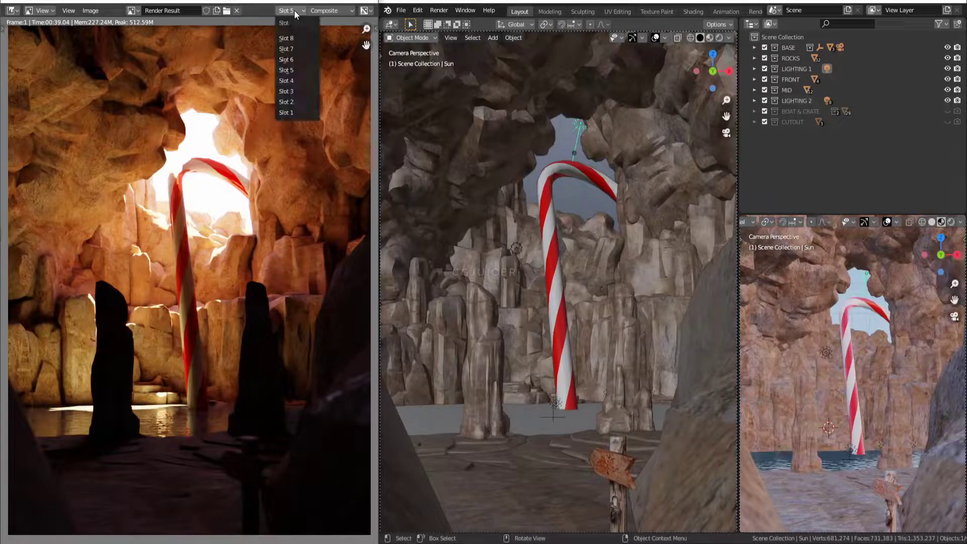
left_click(295, 60)
left_click(438, 10)
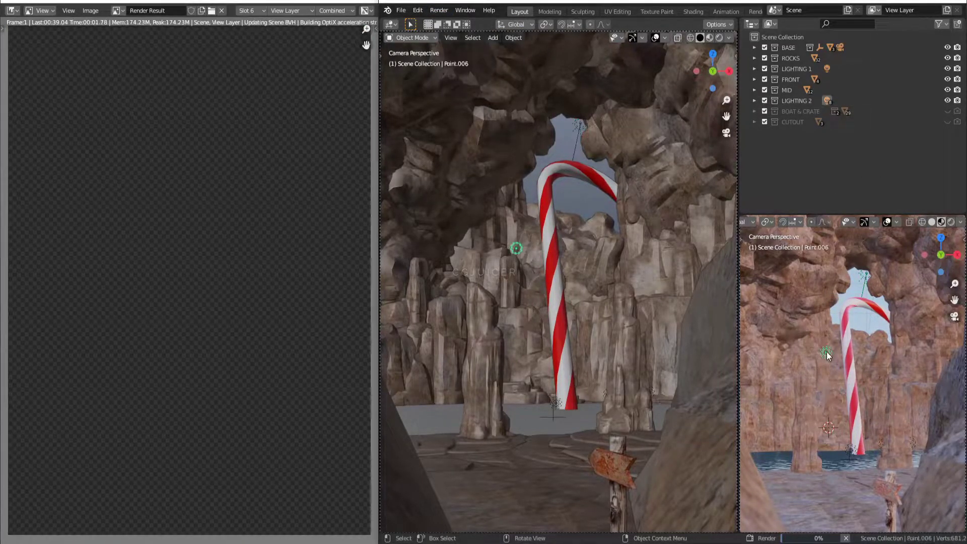
- Frame each point light in turn, including Point.002 and Point.004
mouse_move(826, 351)
middle_mouse_down()
mouse_move(905, 409)
mouse_move(831, 418)
middle_mouse_up()
left_click(772, 406)
key("KP_Decimal")
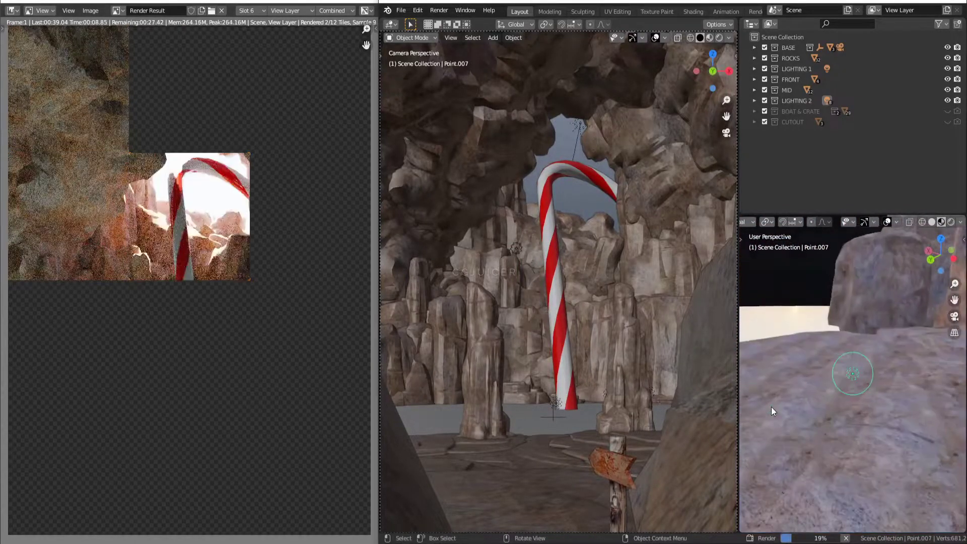
mouse_move(771, 407)
middle_mouse_down()
mouse_move(909, 413)
mouse_move(895, 362)
mouse_move(912, 396)
mouse_move(911, 383)
mouse_move(779, 375)
mouse_move(820, 376)
mouse_move(810, 388)
mouse_move(784, 383)
mouse_move(913, 385)
mouse_move(841, 443)
mouse_move(866, 403)
mouse_move(926, 401)
middle_mouse_up()
left_click(813, 325)
key("KP_Decimal")
left_click(783, 383)
key("KP_Decimal")
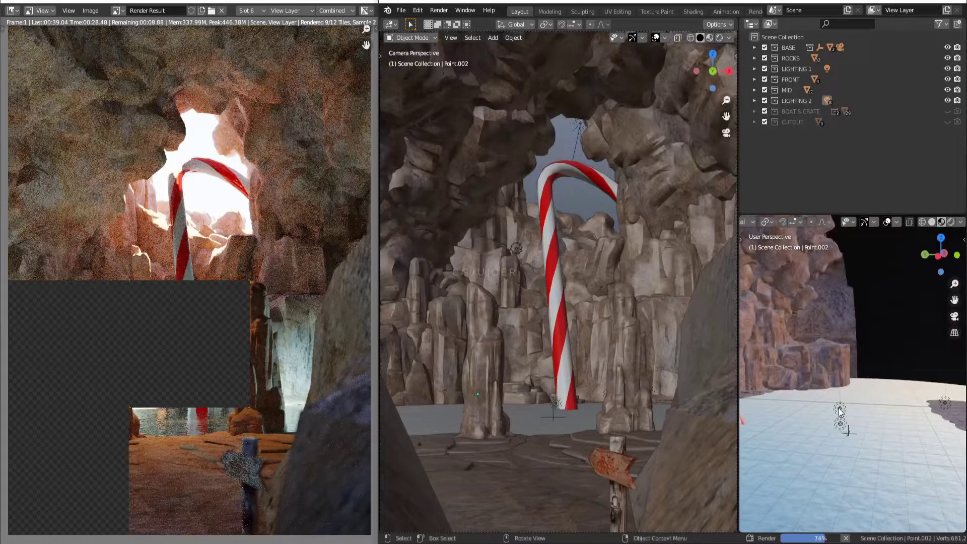
left_click(839, 411)
key("KP_Decimal")
- Frame the sun lamp, return to the camera view and inspect the candy cane and a rock
mouse_move(763, 422)
middle_mouse_down()
mouse_move(886, 403)
mouse_move(857, 424)
middle_mouse_up()
left_click(886, 404)
key("KP_Decimal")
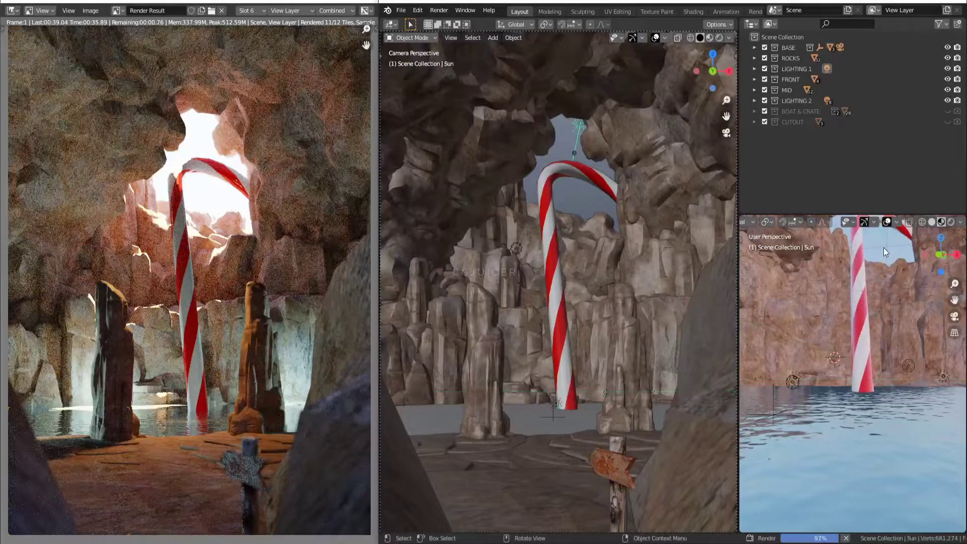
key("KP_0")
left_click(859, 302)
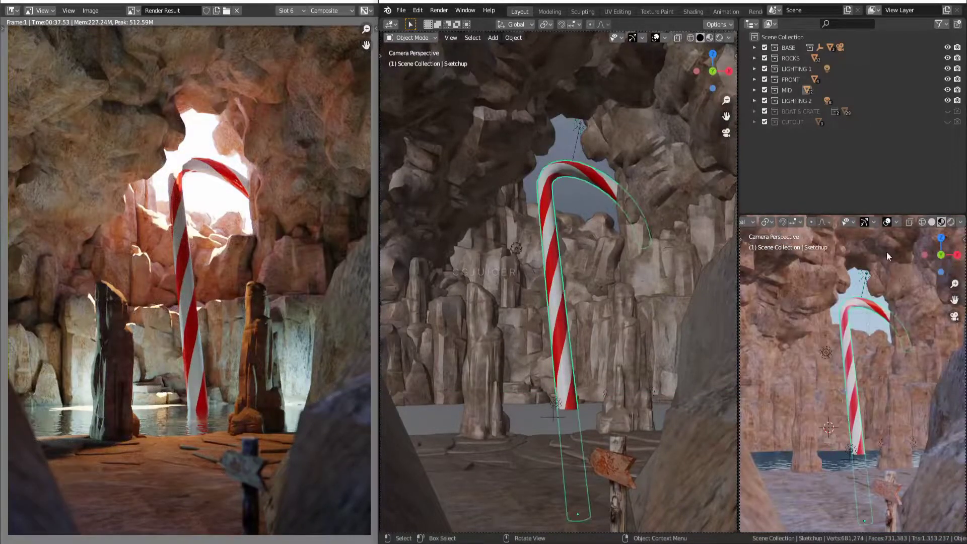
left_click(859, 325)
- Show the BOAT & CRATE collection and render it into slot 7
left_click(947, 112)
left_click(290, 11)
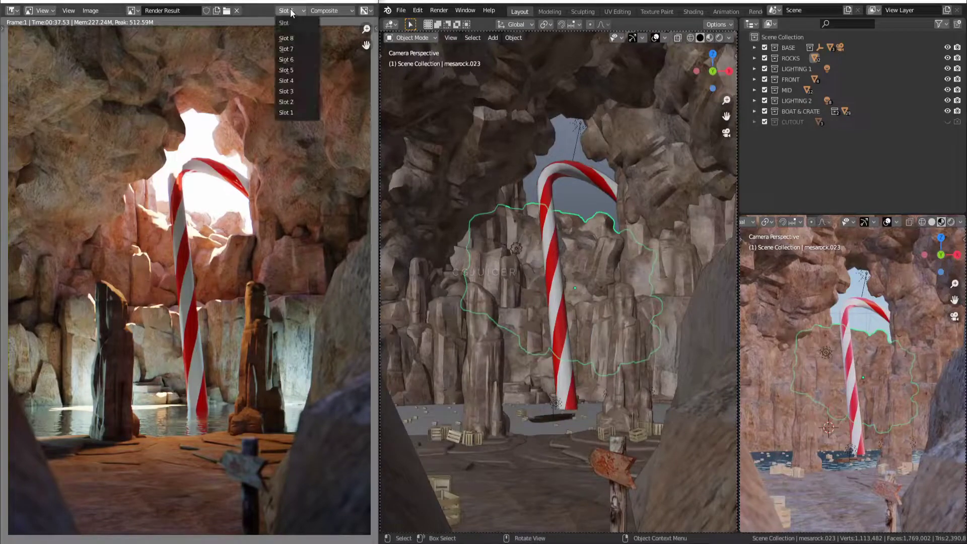
left_click(286, 49)
left_click(439, 10)
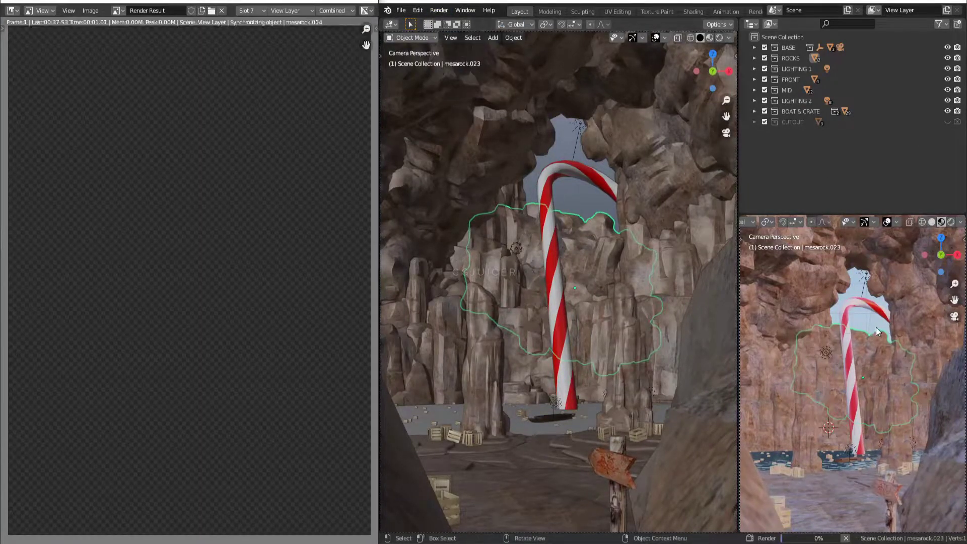
- Inspect the boat, a crate and the water plane, framing the boat close up
left_click(831, 485)
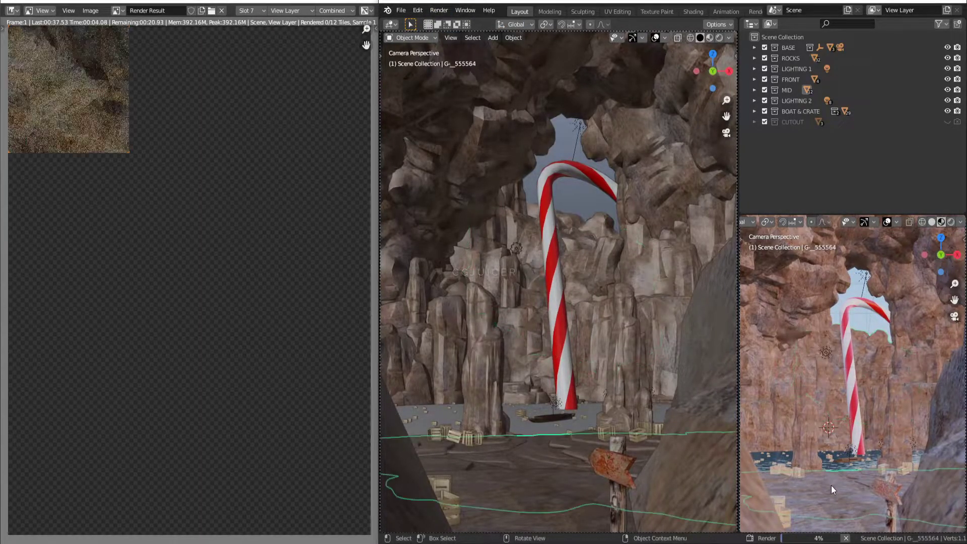
left_click(833, 458)
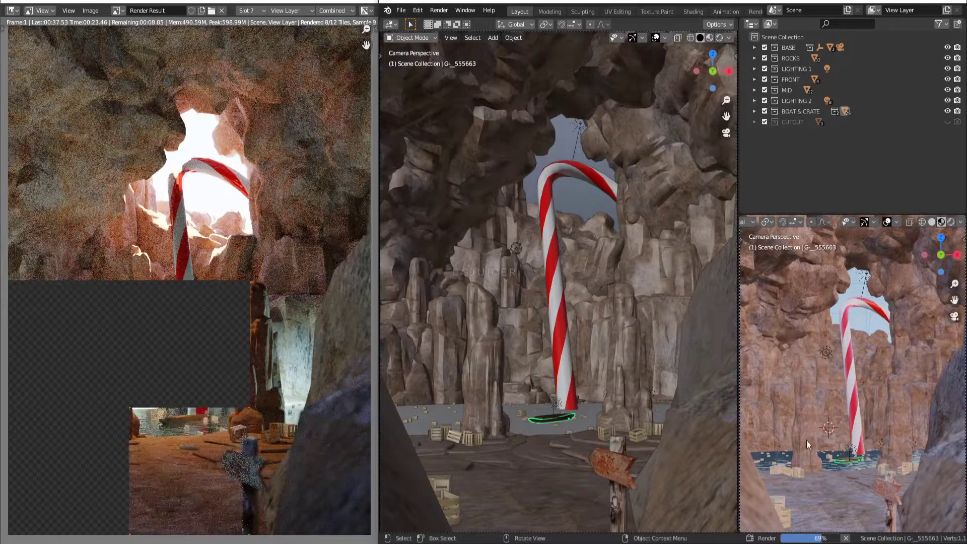
left_click(784, 470)
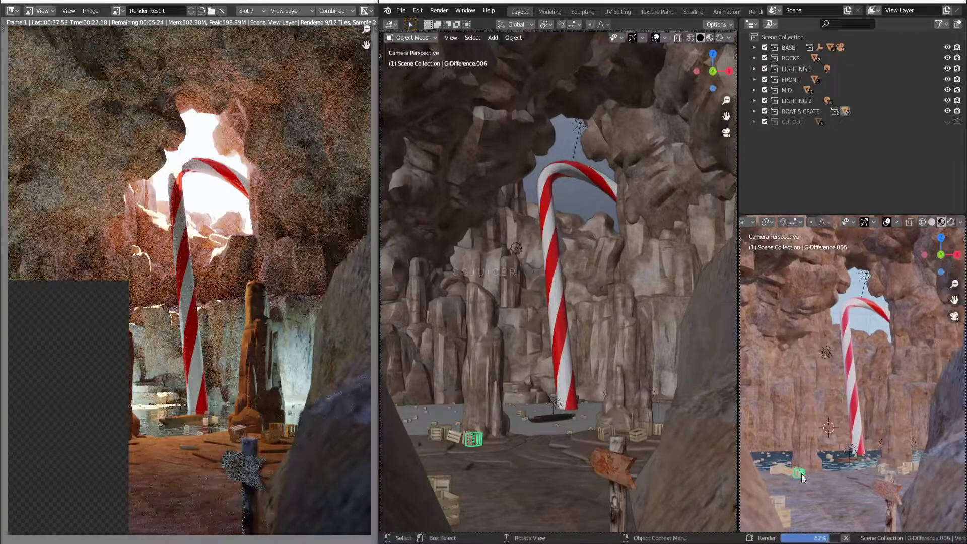
left_click(846, 460)
key("KP_Decimal")
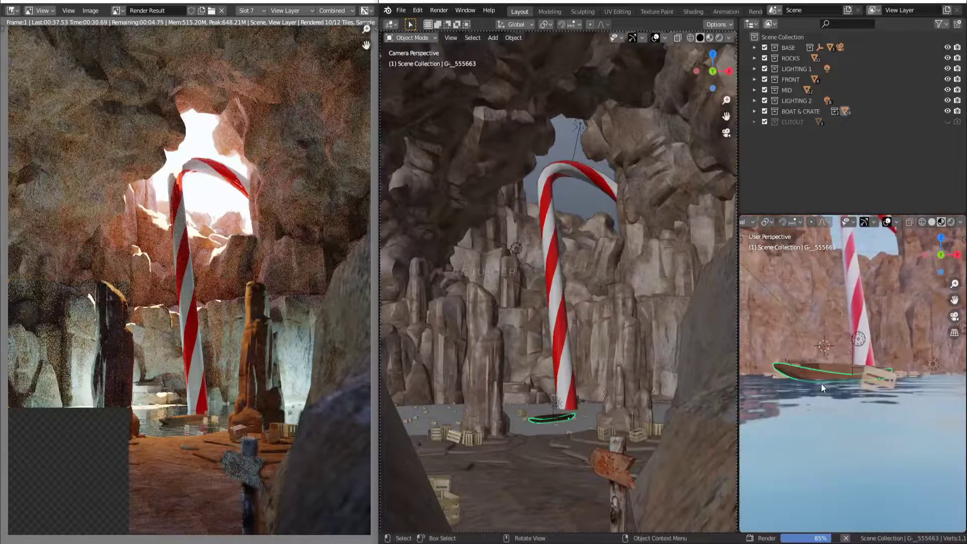
mouse_move(821, 383)
middle_mouse_down()
mouse_move(871, 377)
mouse_move(781, 389)
mouse_move(860, 388)
mouse_move(859, 401)
middle_mouse_up()
left_click(871, 376)
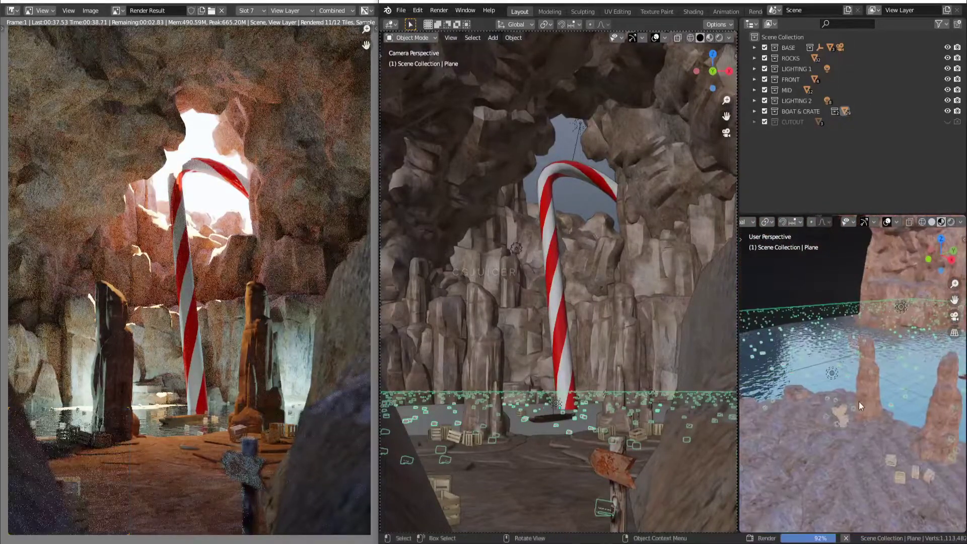
- Frame a shore crate, return to the camera view and show the CUTOUT collection
left_click(866, 448)
key("KP_Decimal")
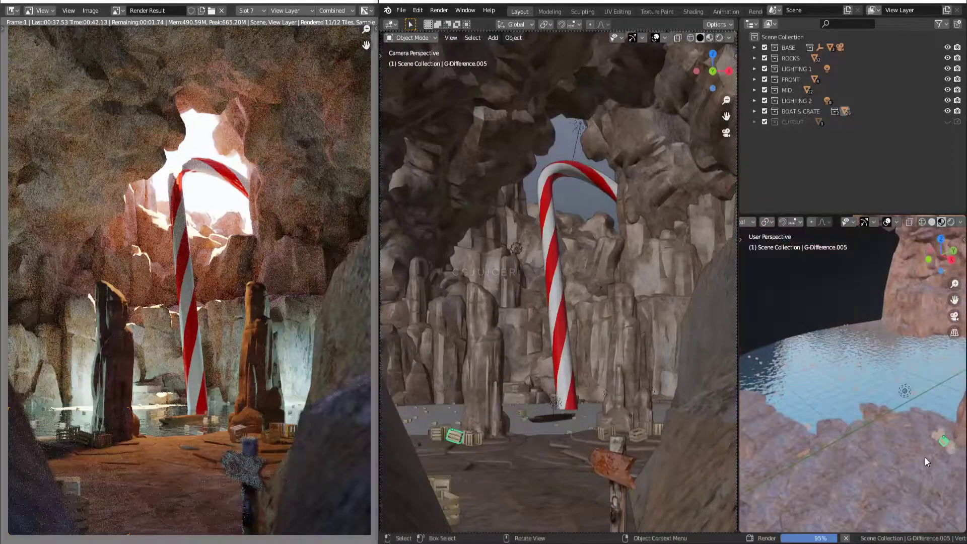
scroll(925, 414, "down", 3)
scroll(925, 414, "down", 3)
key("KP_0")
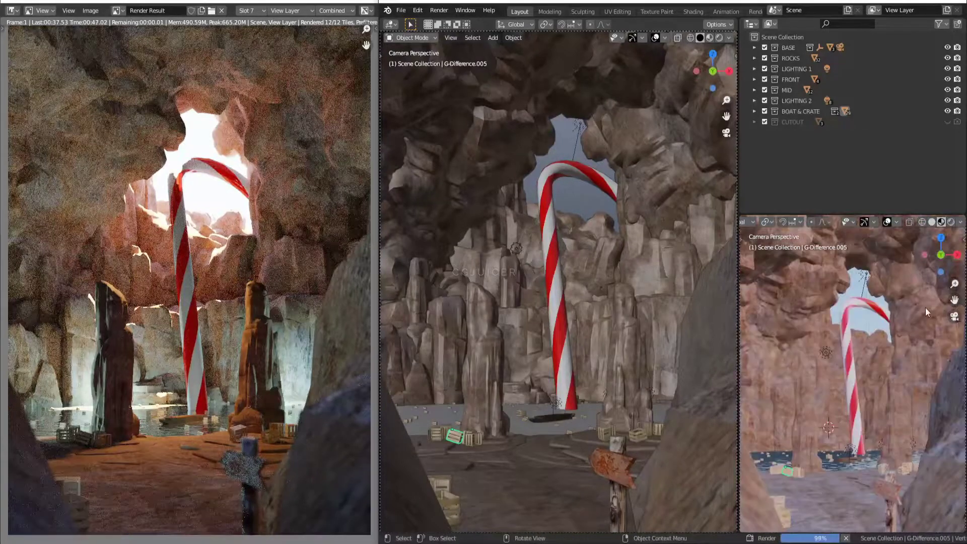
left_click(952, 124)
- Render the scene with the cutouts into render slot 8
left_click(298, 13)
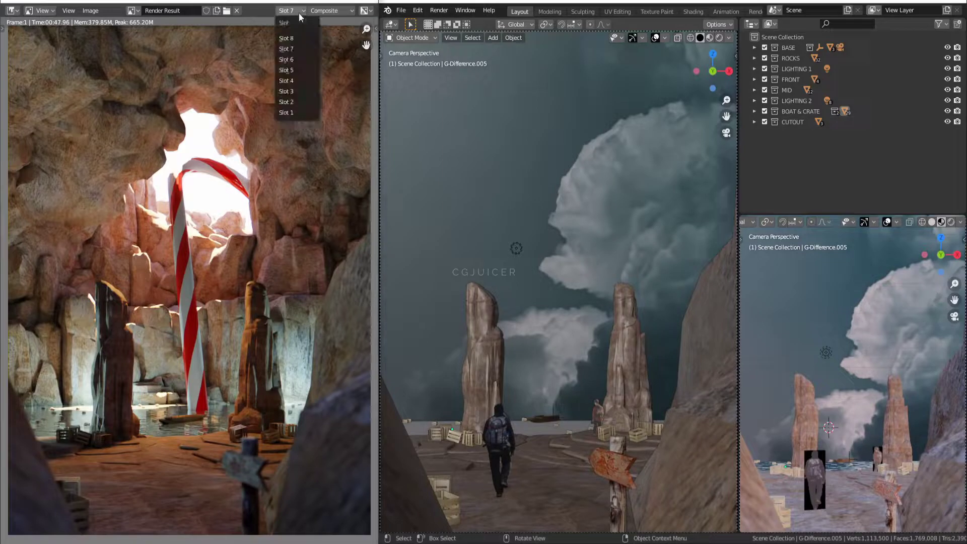
left_click(295, 38)
left_click(440, 11)
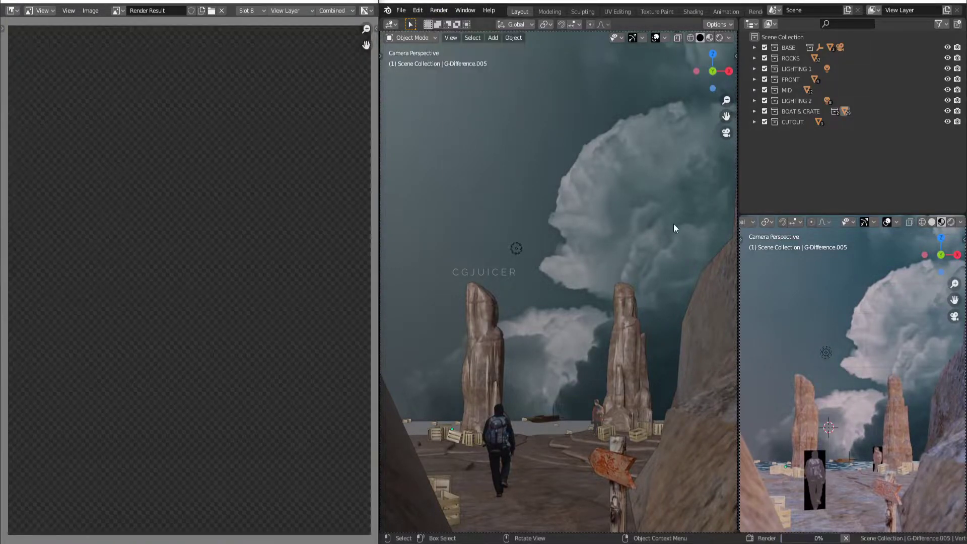
left_click(817, 469)
- Frame the hiker cutout and the small background figure in the side view
key("KP_Decimal")
middle_click_drag(864, 385, 908, 349)
left_click(911, 341)
key("KP_Decimal")
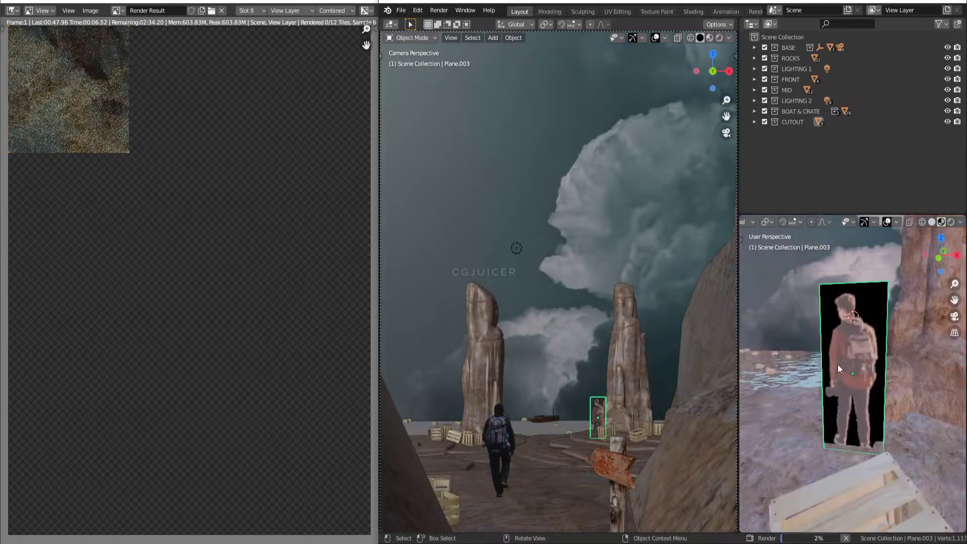
scroll(847, 347, "down", 4)
scroll(826, 312, "down", 3)
- Inspect the cloud backdrop plane edge-on, then return to the camera view and deselect all
left_click(796, 280)
key("KP_Decimal")
mouse_move(797, 280)
middle_mouse_down()
mouse_move(832, 341)
mouse_move(866, 316)
mouse_move(855, 350)
mouse_move(874, 341)
mouse_move(883, 377)
mouse_move(913, 382)
mouse_move(905, 392)
mouse_move(922, 388)
mouse_move(886, 392)
mouse_move(911, 394)
mouse_move(762, 363)
mouse_move(905, 388)
mouse_move(869, 430)
mouse_move(876, 409)
mouse_move(863, 461)
middle_mouse_up()
left_click(863, 461)
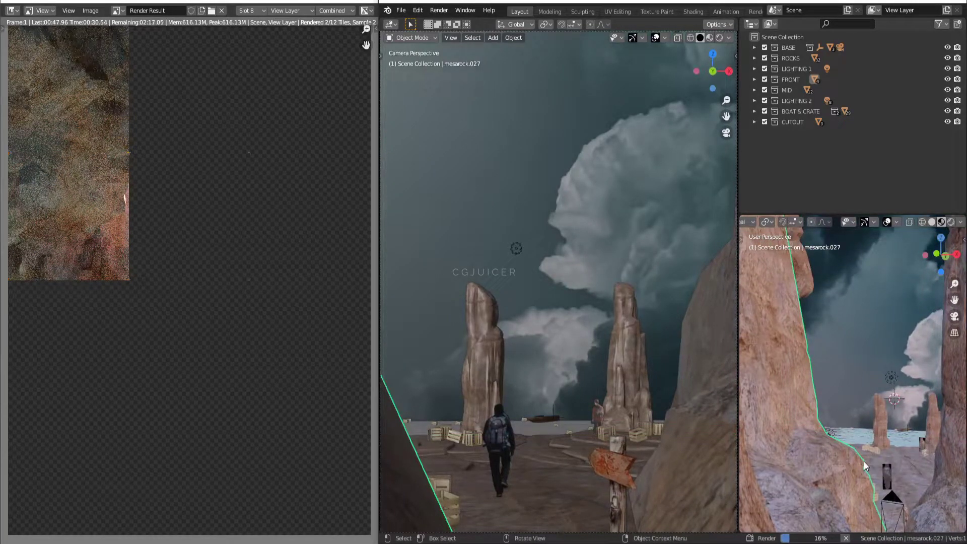
key("KP_0")
key("alt+a")
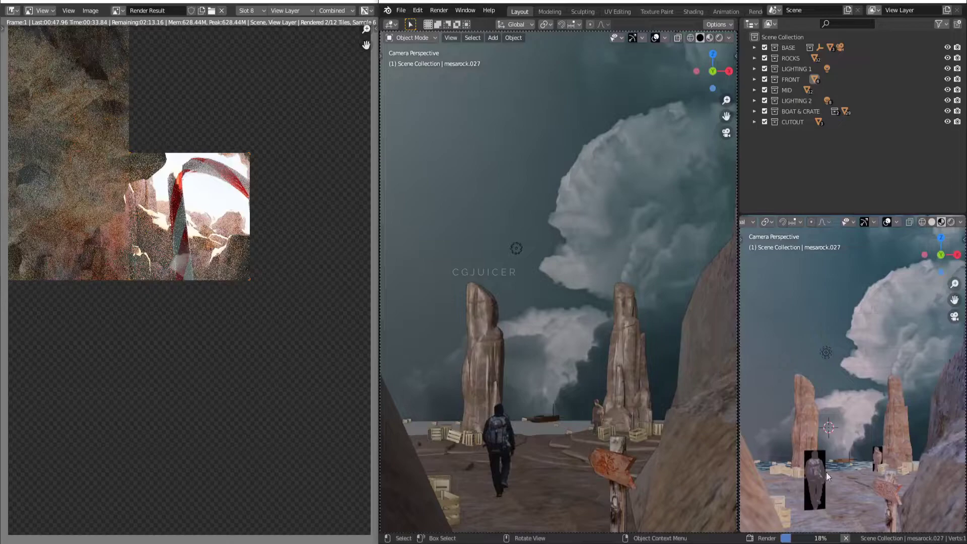